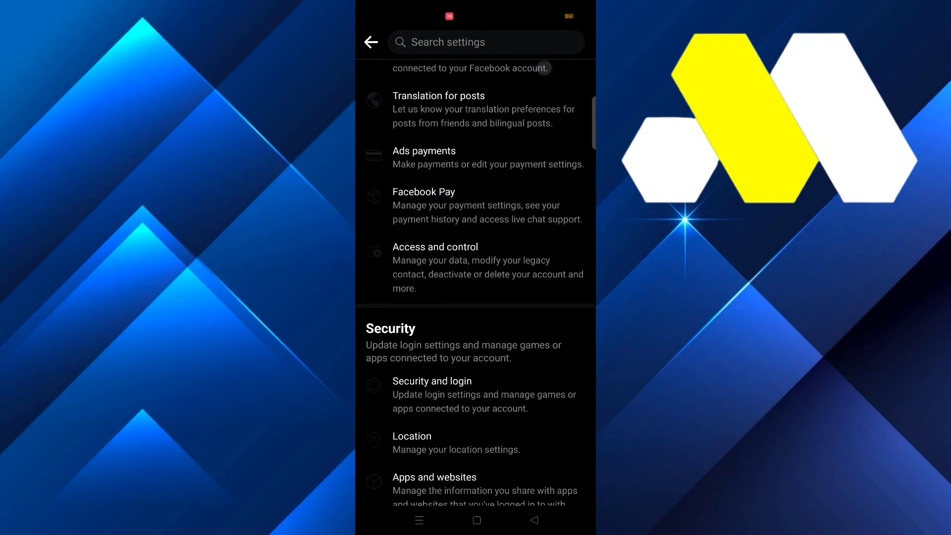
# Reach the Account security help page via Security and login's hacked-account option
pyautogui.click(471, 414)
pyautogui.scroll(-8, 476, 334)
pyautogui.click(472, 443)
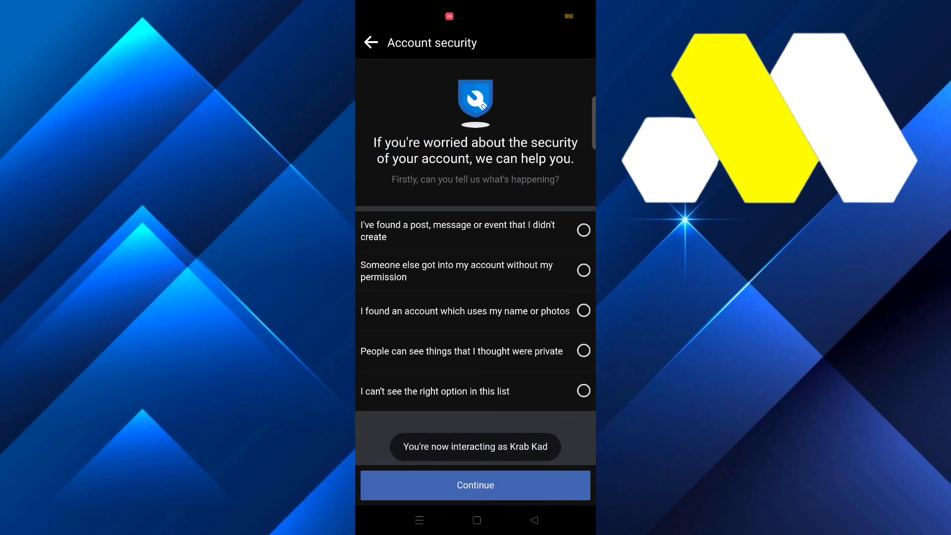
# Choose 'Someone else got into my account without my permission' and continue the walkthrough
pyautogui.click(476, 271)
pyautogui.click(539, 490)
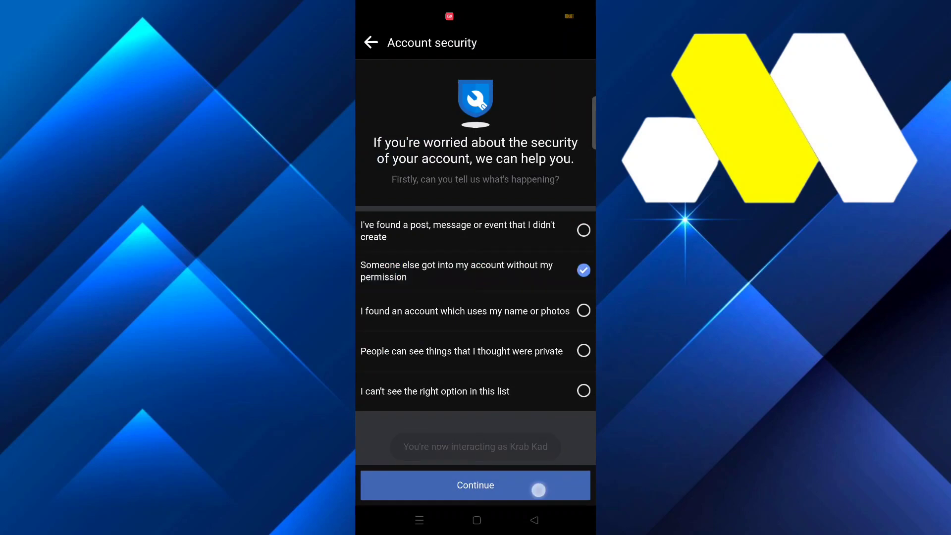